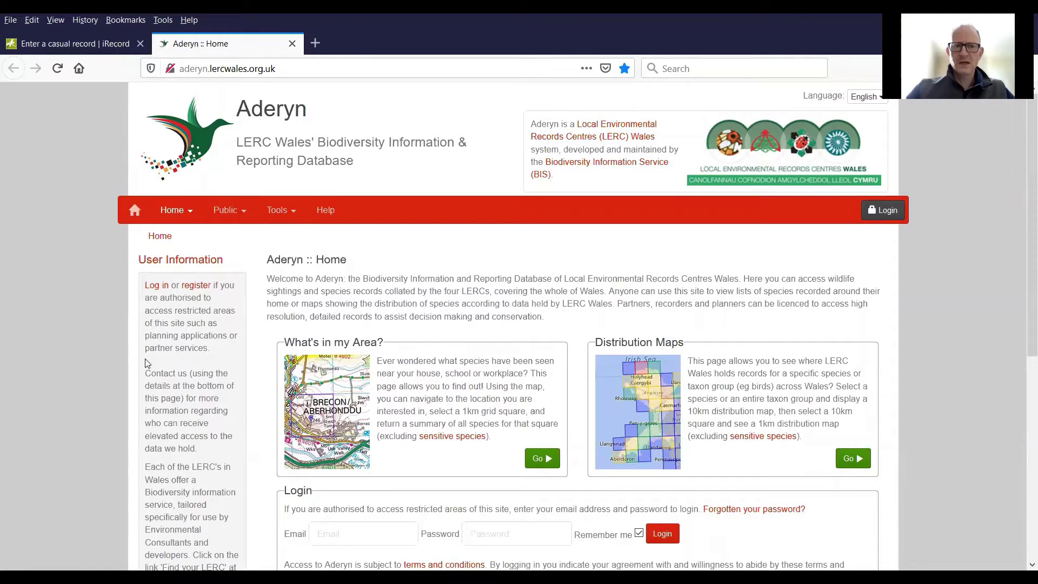
- Start the What's in my Area species search from the Aderyn home page panel
{"action": "left_click", "coordinate": [538, 461]}
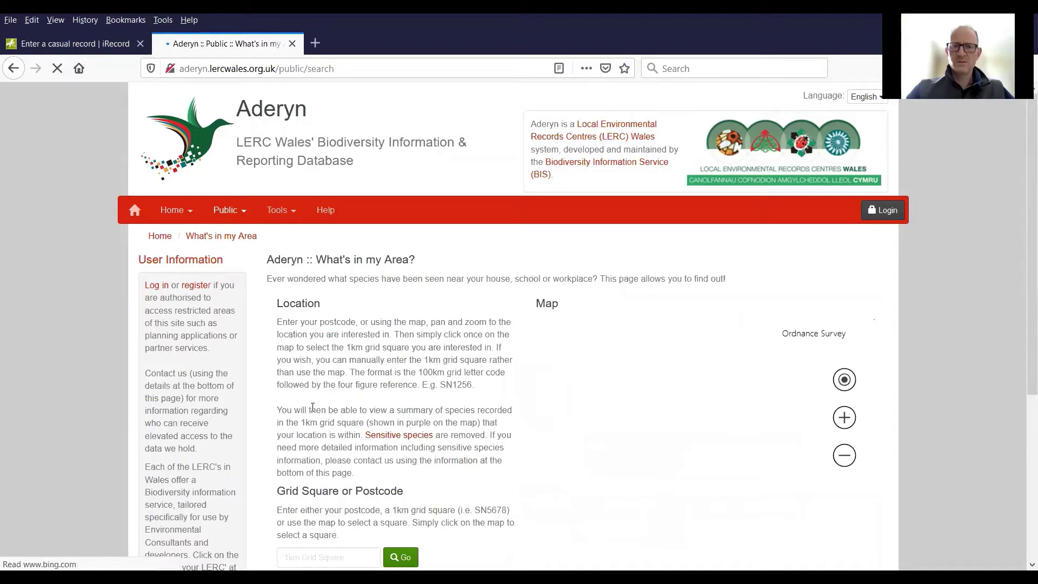
{"action": "scroll", "coordinate": [297, 404], "scroll_direction": "down", "scroll_amount": 3}
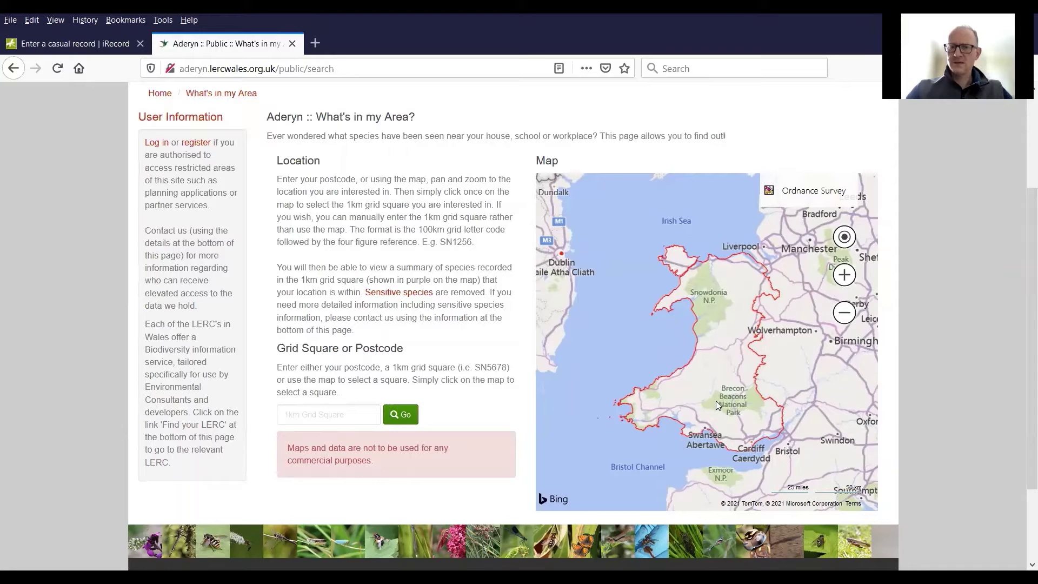
- Select 1km square SN7922 on the map and run its species search
{"action": "left_click", "coordinate": [716, 400]}
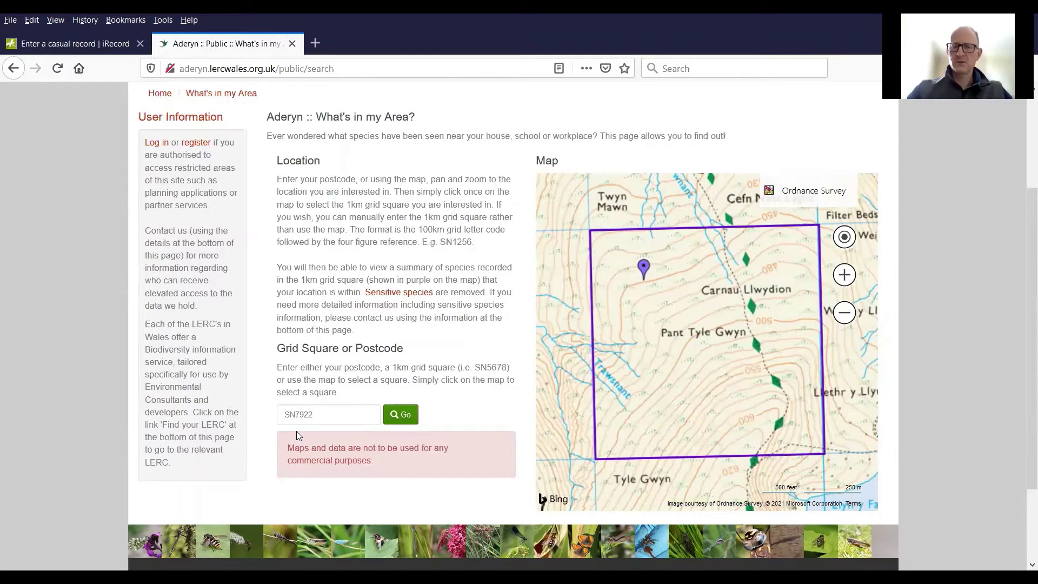
{"action": "left_click", "coordinate": [400, 416]}
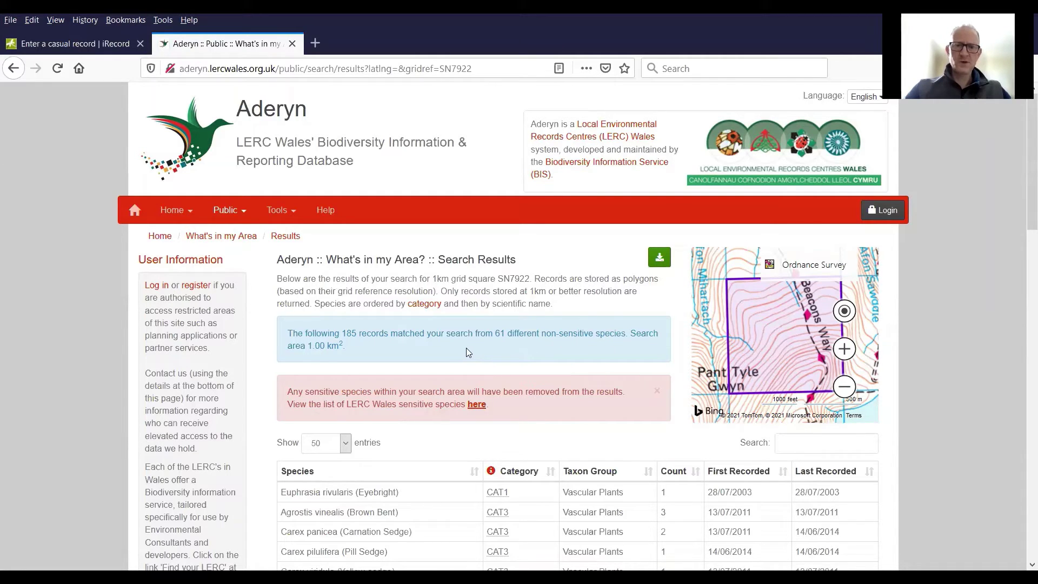
- Bring up the LERC Wales sensitive species list from the results notice
{"action": "left_click", "coordinate": [475, 406]}
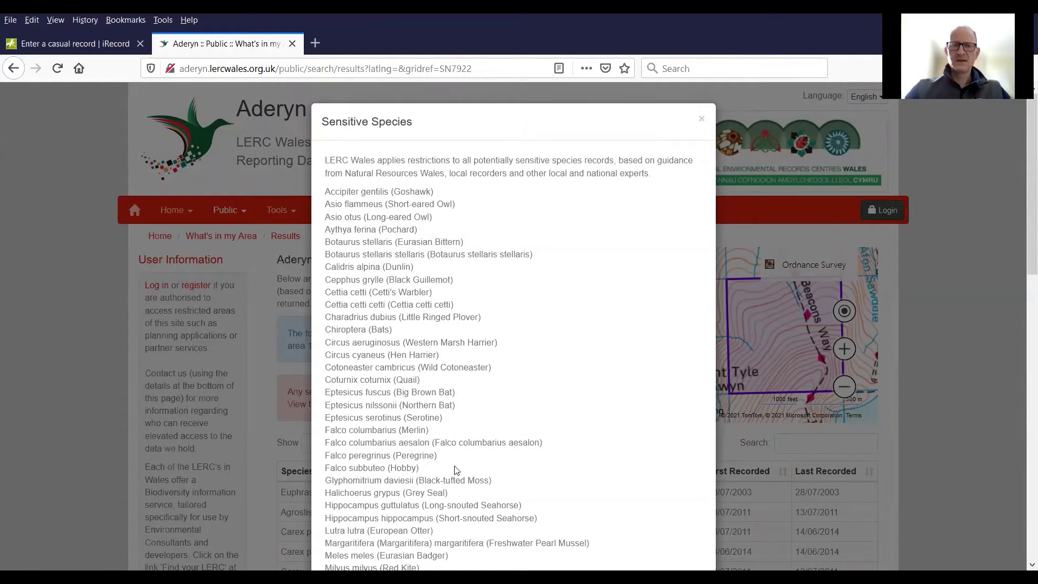
- Dismiss the Sensitive Species list to return to the SN7922 results
{"action": "left_click", "coordinate": [702, 122]}
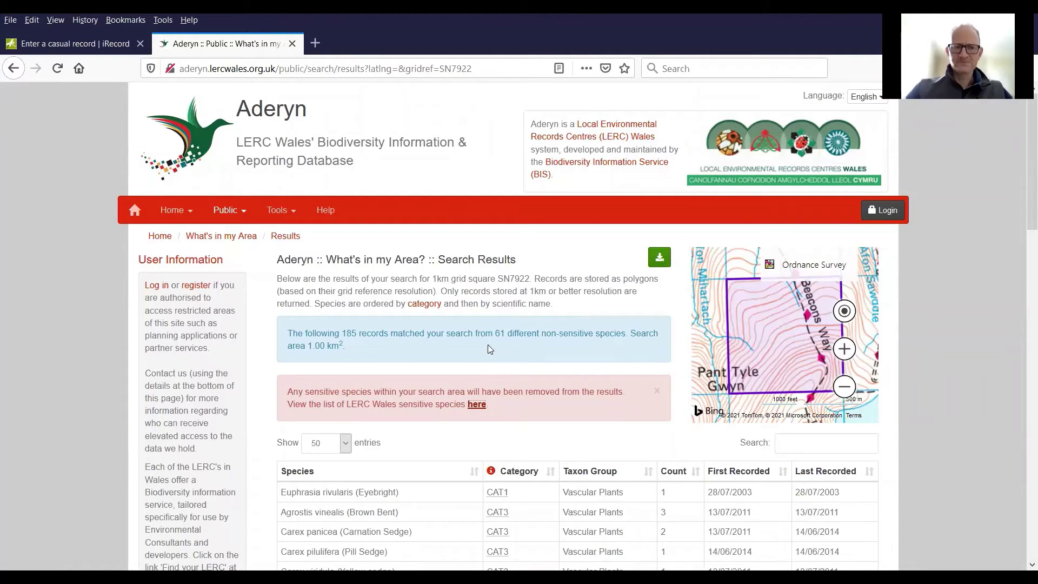
{"action": "scroll", "coordinate": [488, 345], "scroll_direction": "down", "scroll_amount": 2}
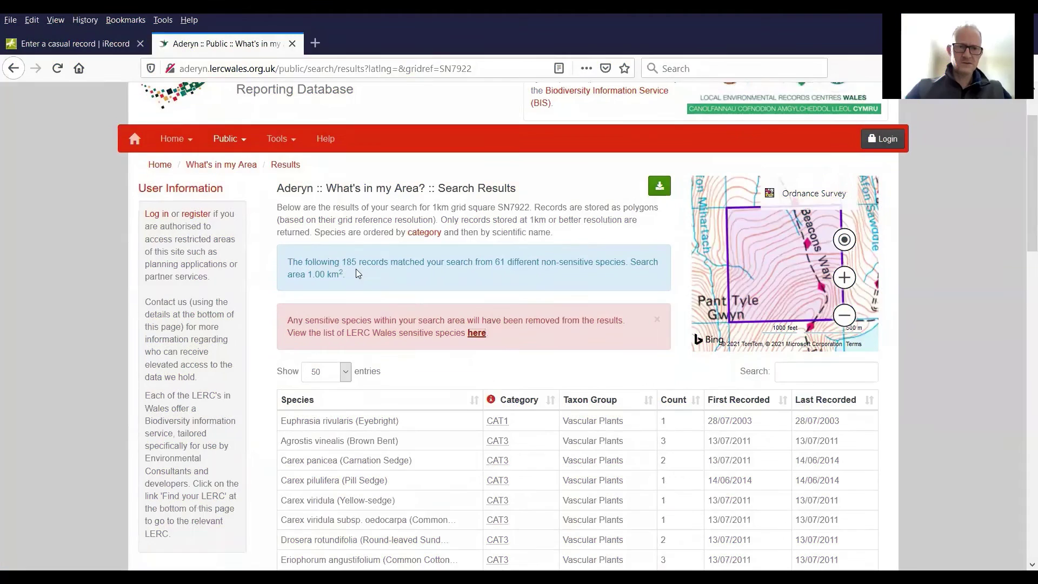
{"action": "scroll", "coordinate": [536, 415], "scroll_direction": "down", "scroll_amount": 4}
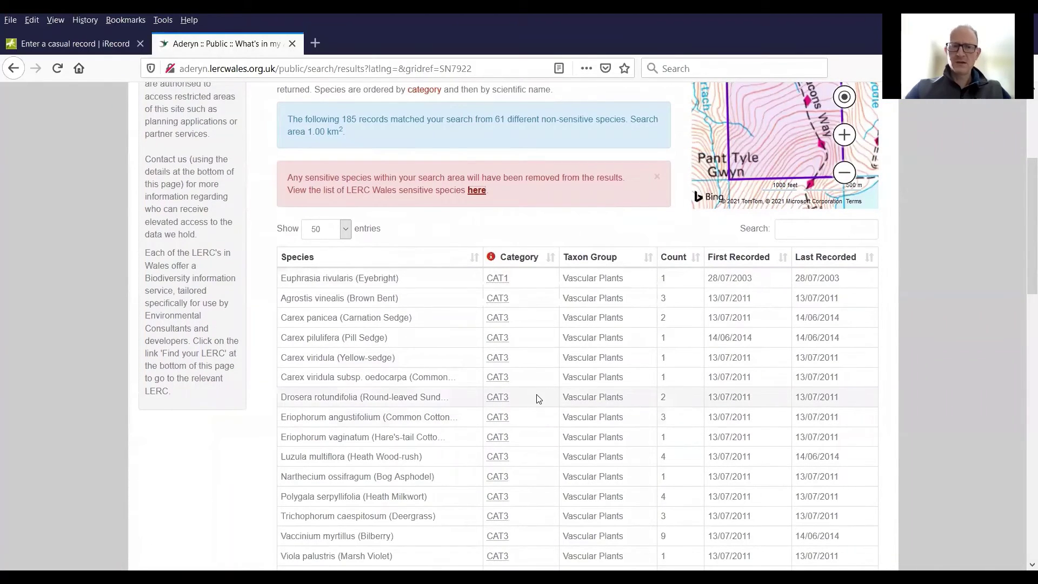
{"action": "left_click", "coordinate": [813, 228]}
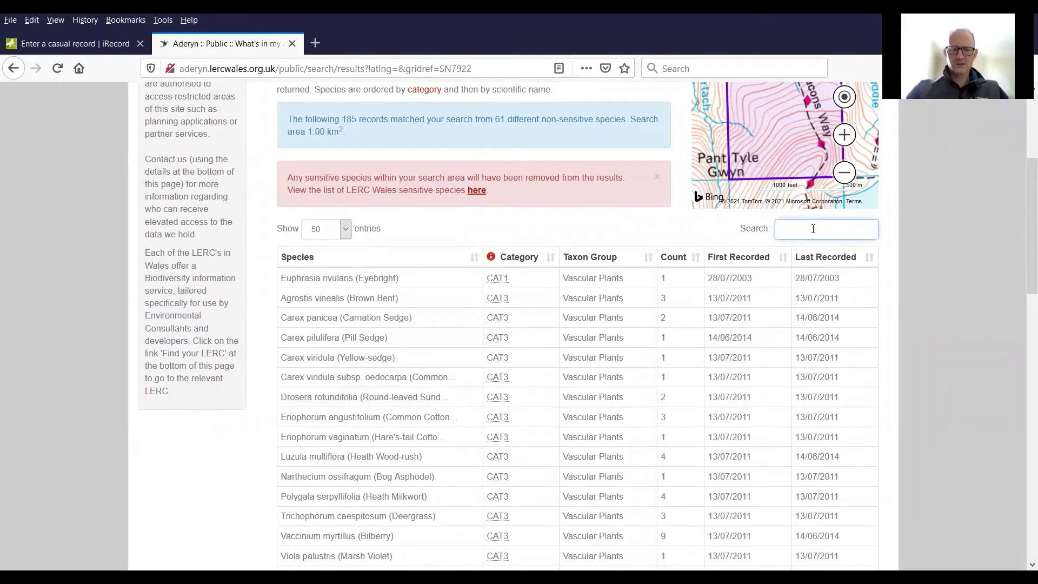
{"action": "type", "text": "birds"}
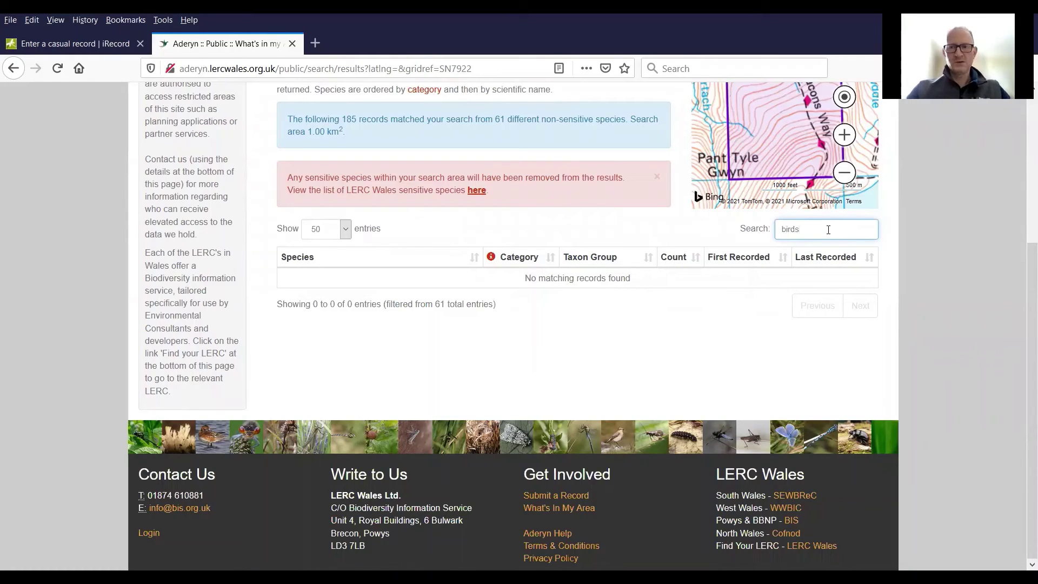
{"action": "key", "text": "BackSpace"}
{"action": "key", "text": "BackSpace"}
{"action": "key", "text": "BackSpace"}
{"action": "key", "text": "BackSpace"}
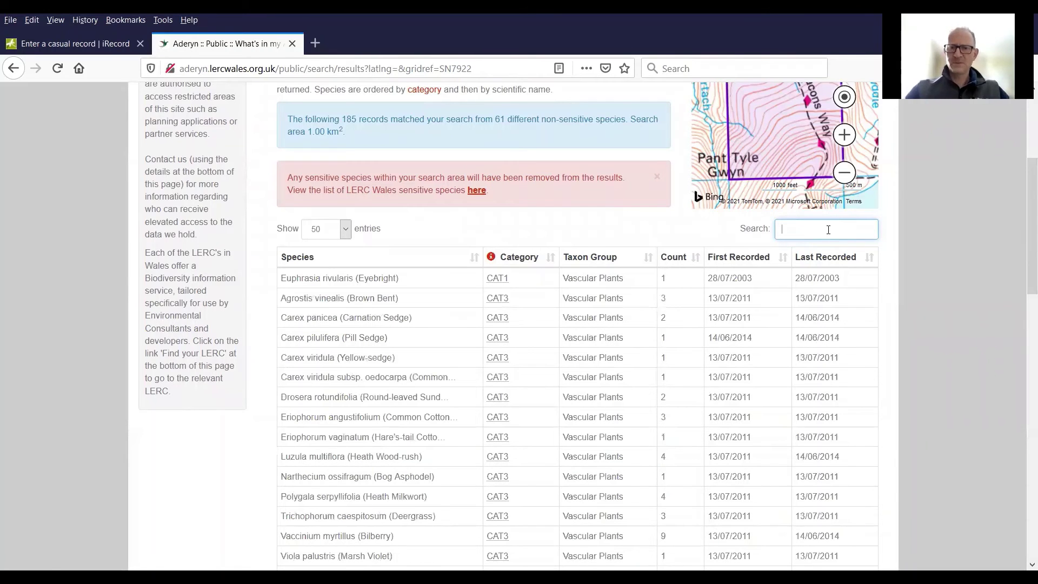
{"action": "scroll", "coordinate": [598, 389], "scroll_direction": "down", "scroll_amount": 3}
{"action": "scroll", "coordinate": [599, 491], "scroll_direction": "down", "scroll_amount": 3}
{"action": "scroll", "coordinate": [598, 491], "scroll_direction": "down", "scroll_amount": 3}
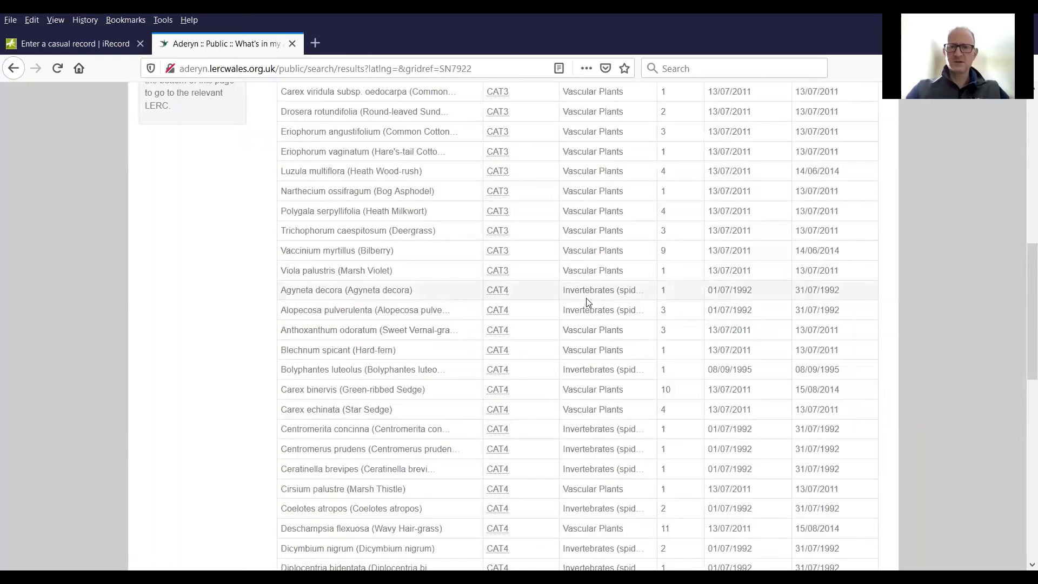
{"action": "scroll", "coordinate": [580, 383], "scroll_direction": "up", "scroll_amount": 5}
{"action": "scroll", "coordinate": [580, 383], "scroll_direction": "up", "scroll_amount": 3}
{"action": "scroll", "coordinate": [580, 383], "scroll_direction": "up", "scroll_amount": 5}
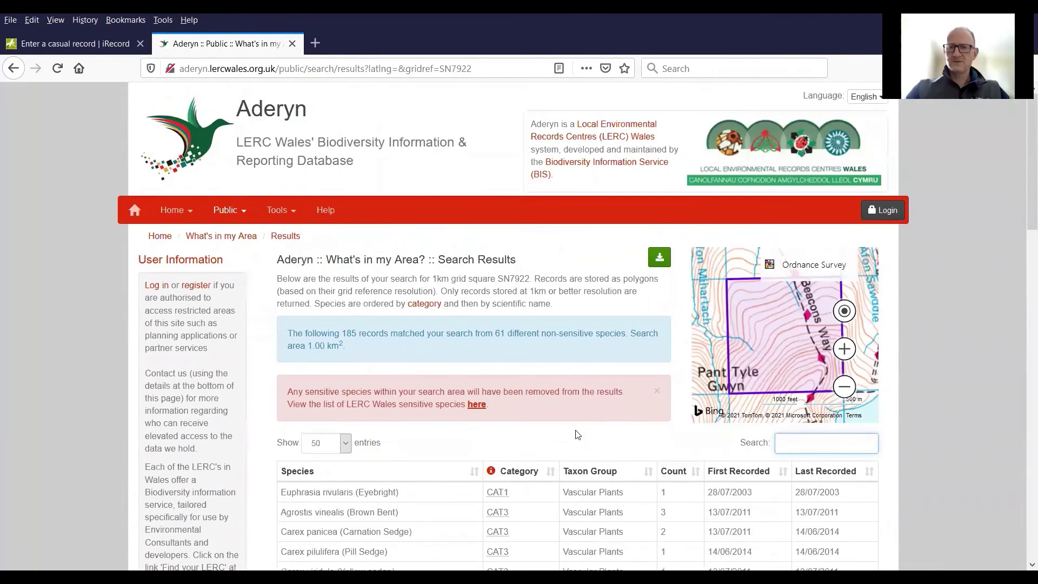